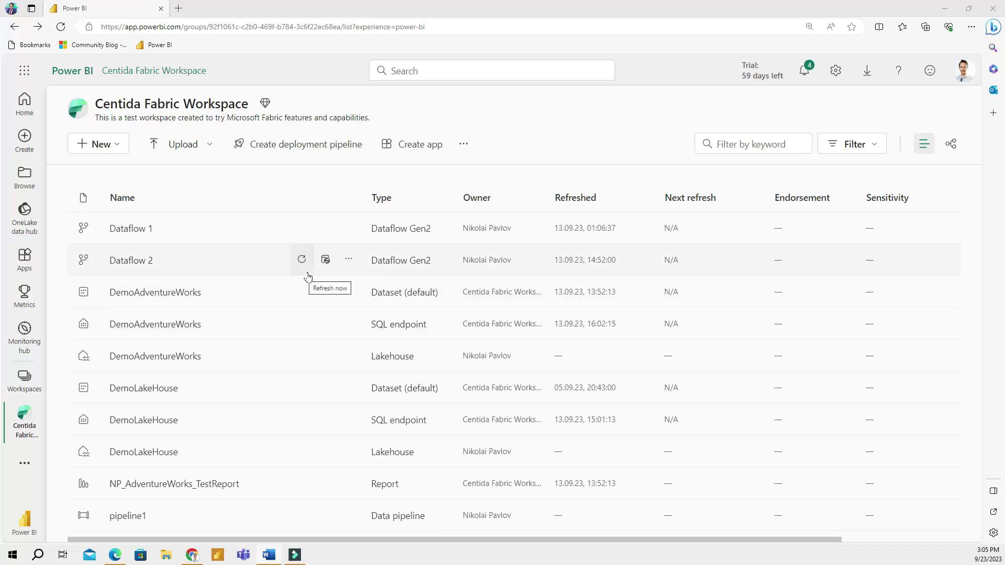
- From the Centida Fabric Workspace, bring up the Fabric experience list (Power BI, Data Factory, Synapse)
left_click(310, 269)
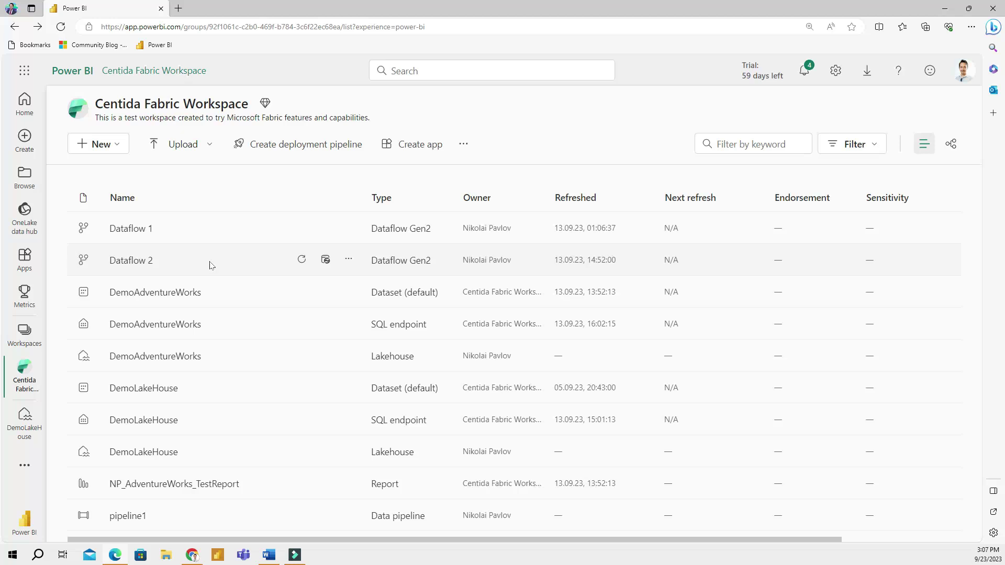
left_click(27, 522)
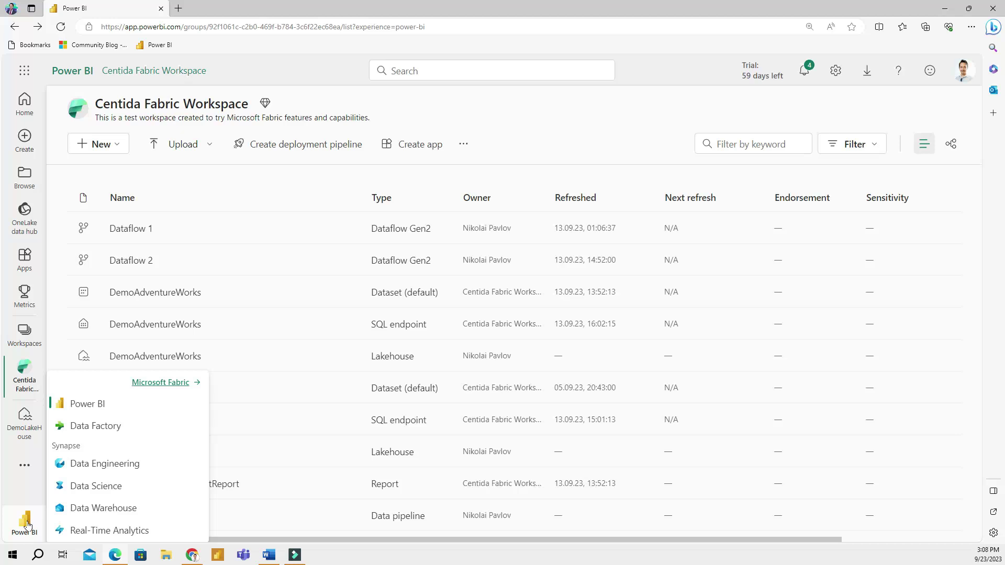
- Switch from Power BI to the Data Factory experience and scroll its home page
left_click(27, 526)
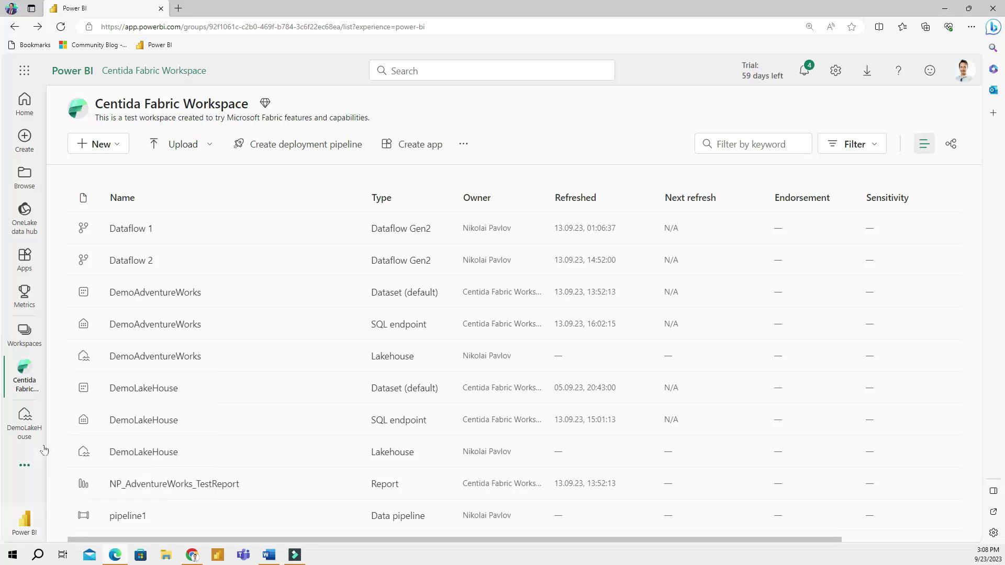
left_click(29, 526)
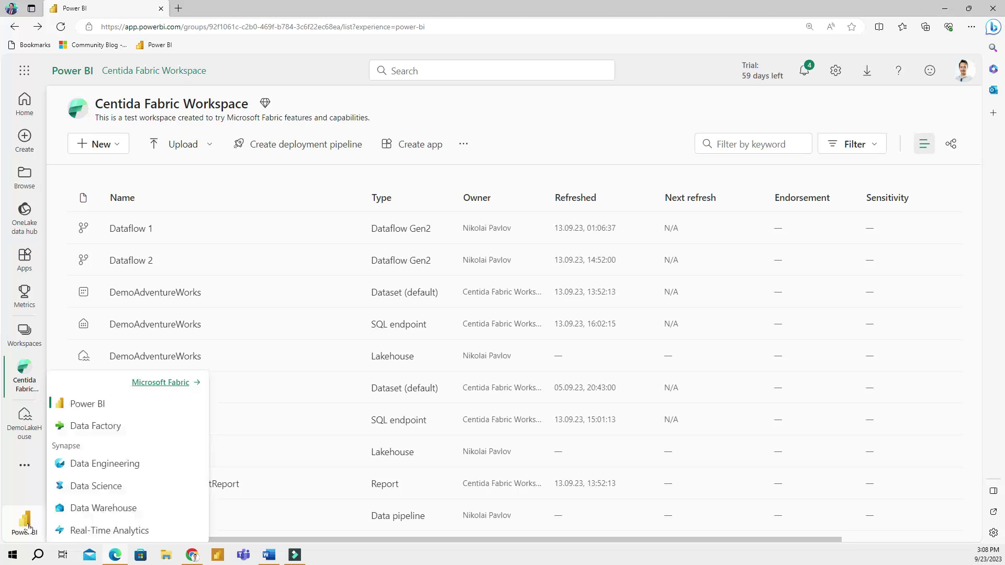
left_click(104, 426)
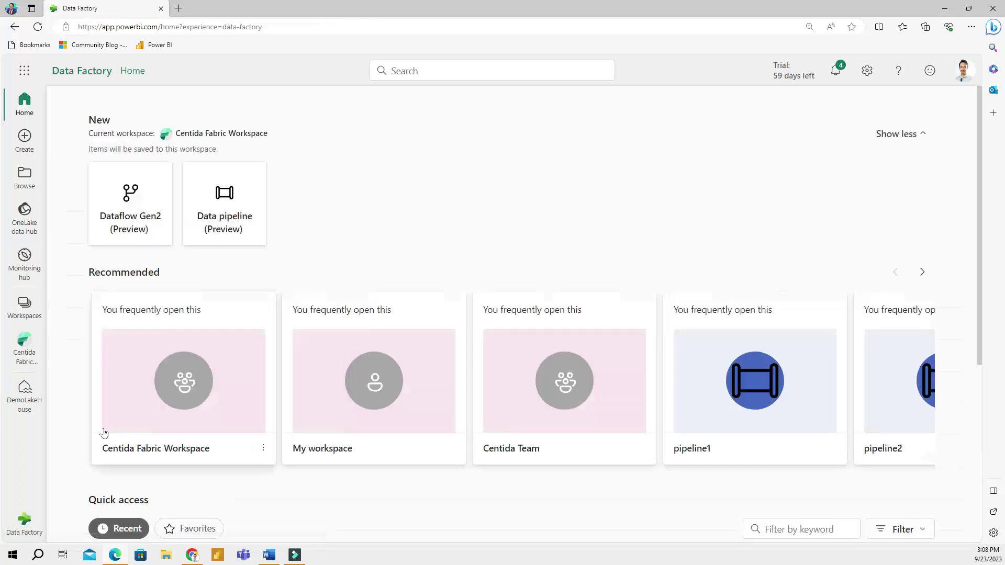
scroll(197, 419, "down", 5)
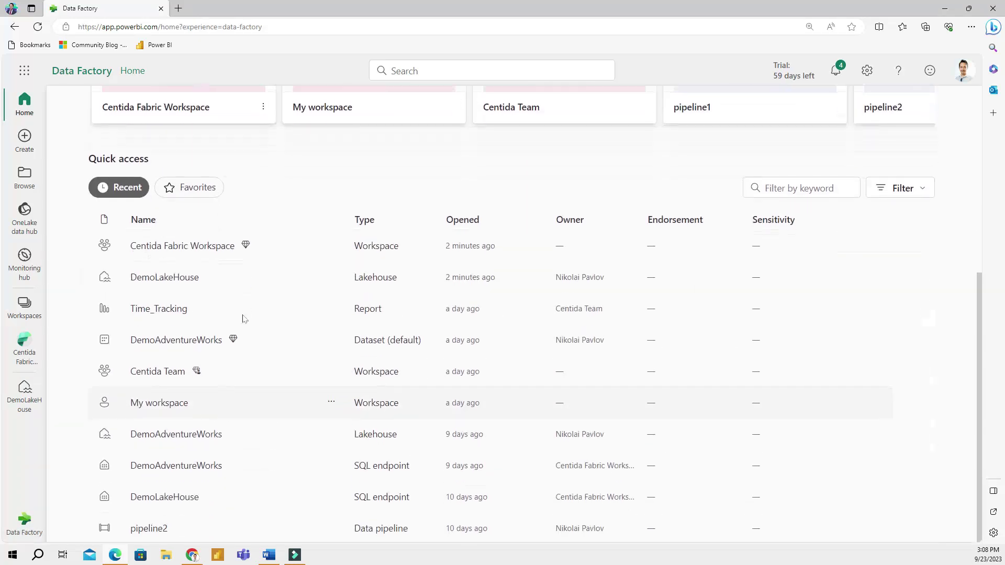
left_click(186, 254)
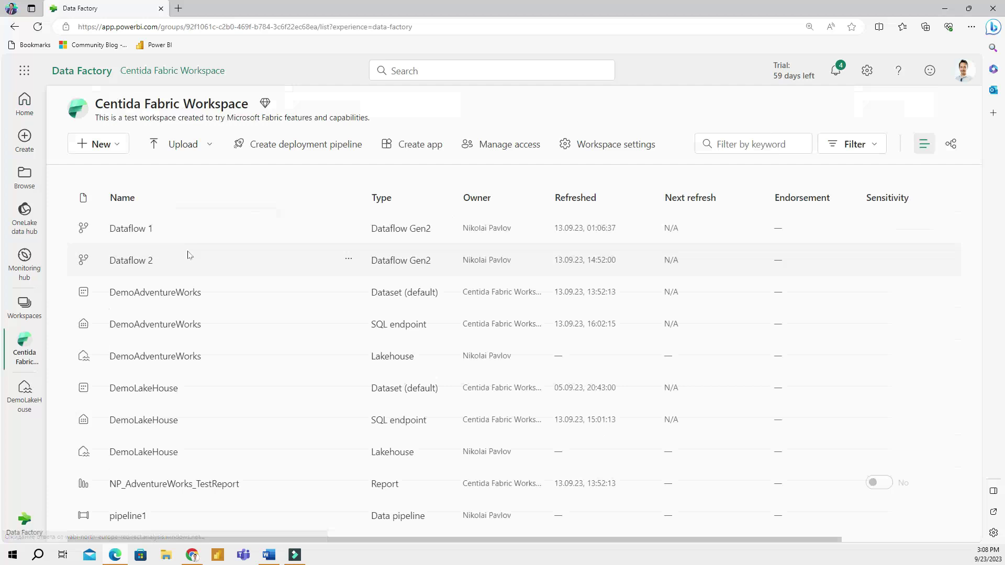
left_click(122, 149)
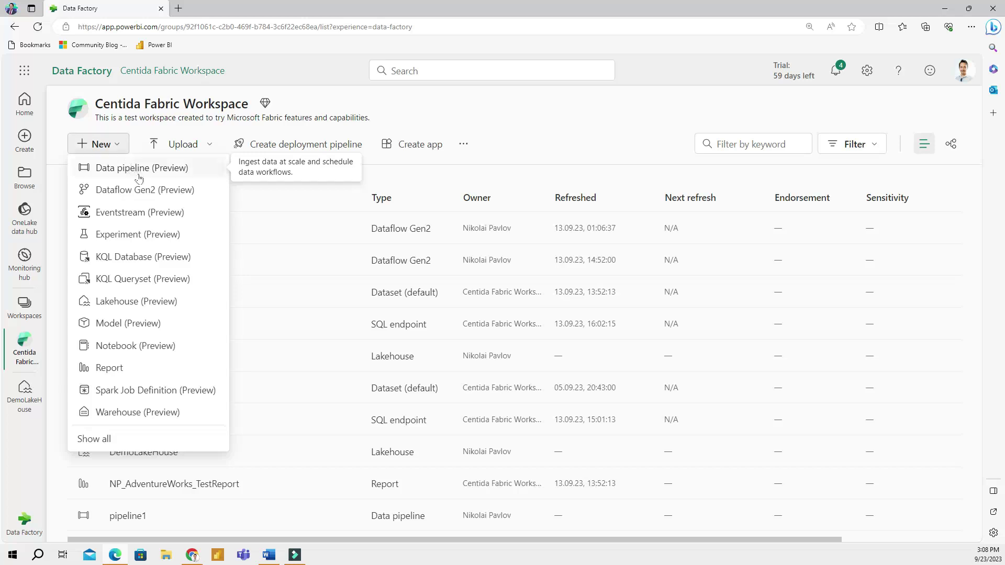
left_click(33, 533)
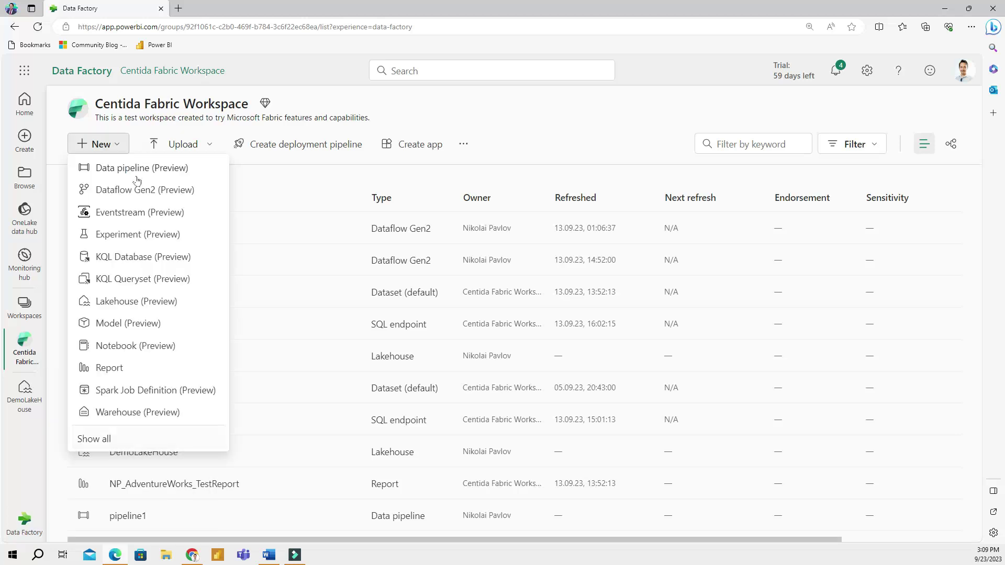
left_click(114, 440)
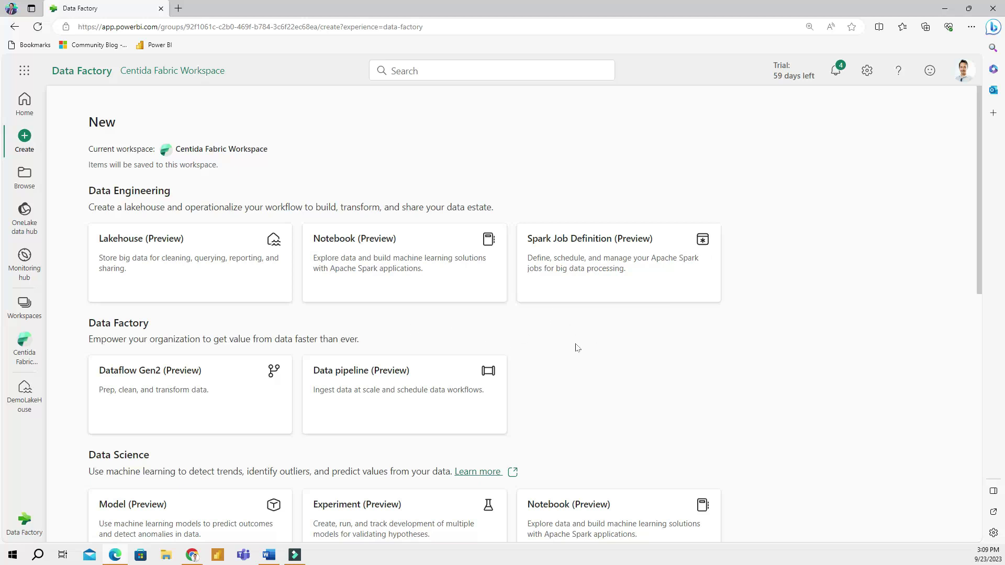
key("alt+Left")
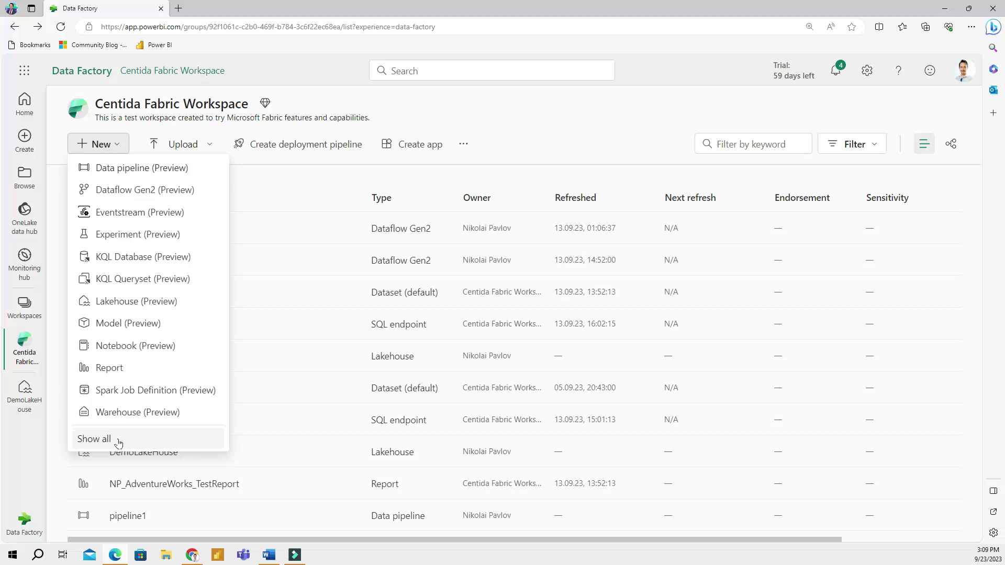
key("alt")
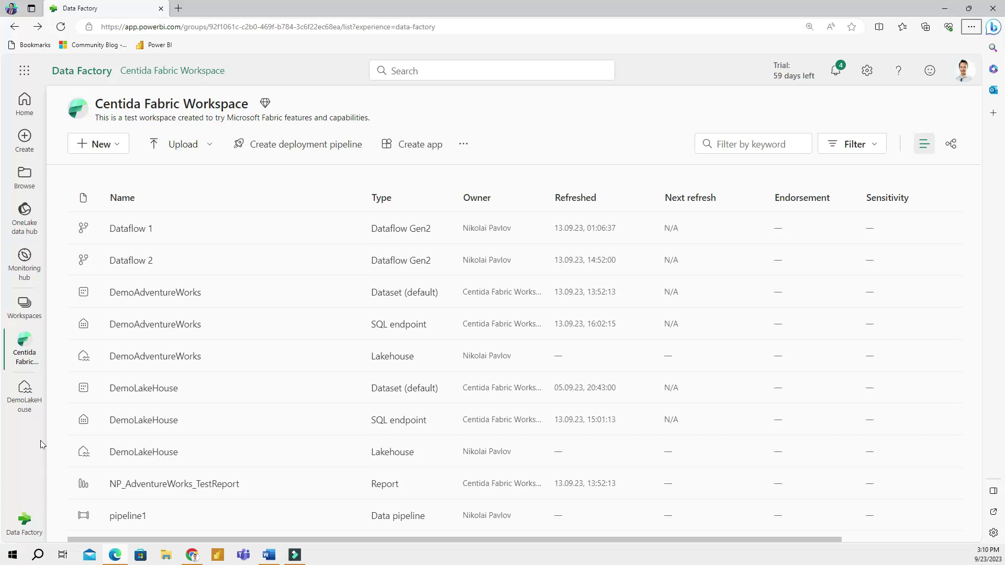
- Switch back to Power BI and open Centida Fabric Workspace from Home's Recent list
left_click(21, 523)
left_click(98, 411)
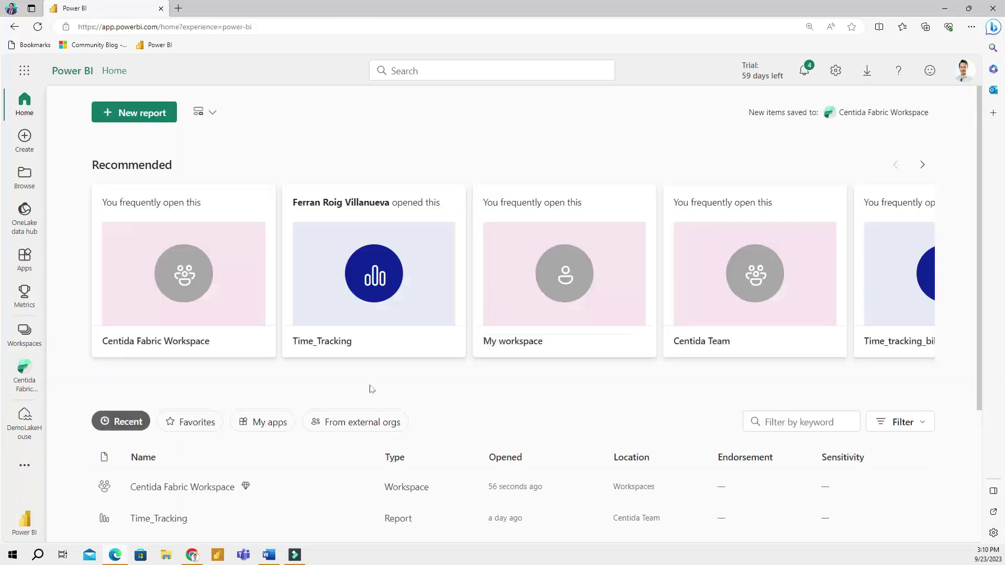
left_click(200, 489)
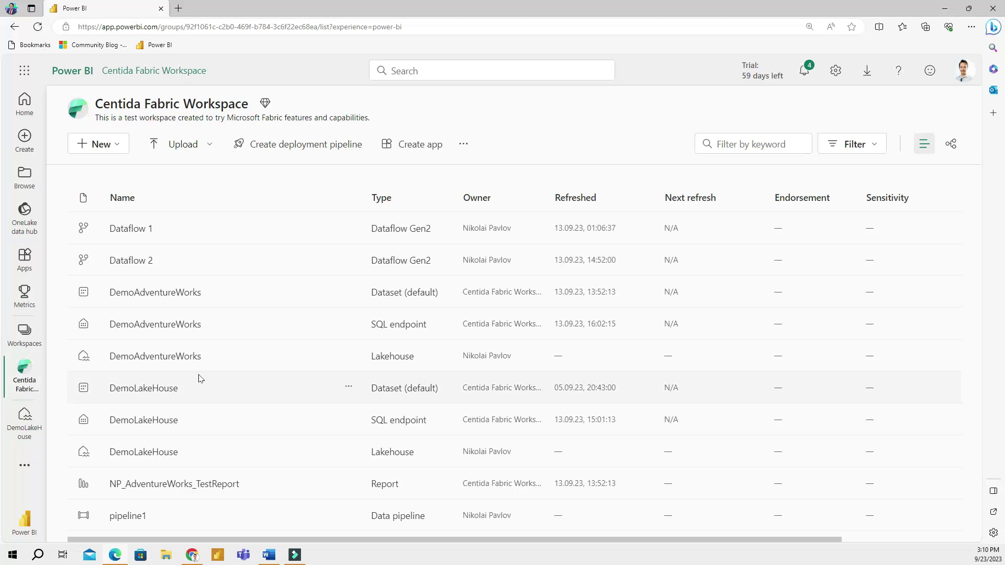
scroll(199, 378, "down", 1)
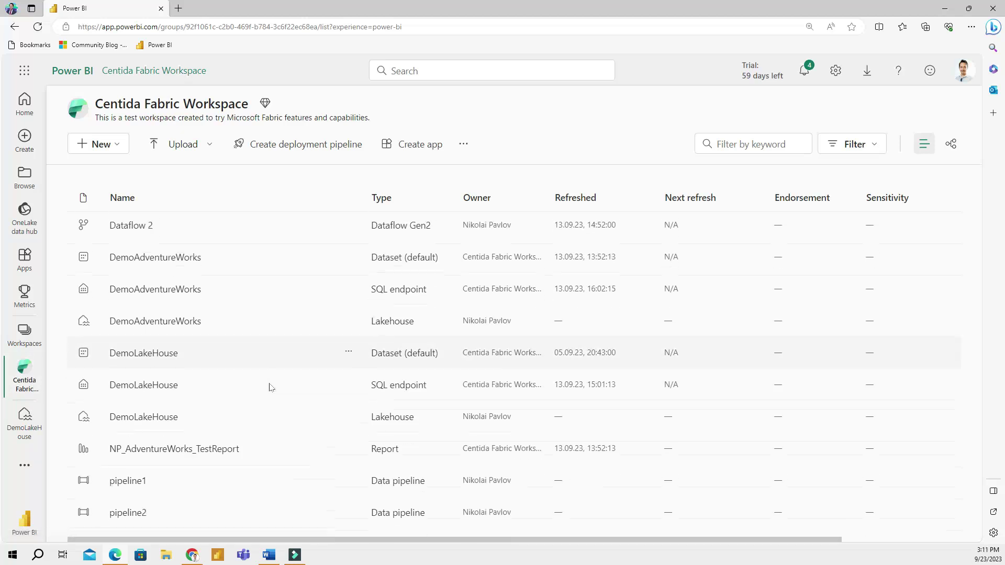
scroll(278, 387, "up", 1)
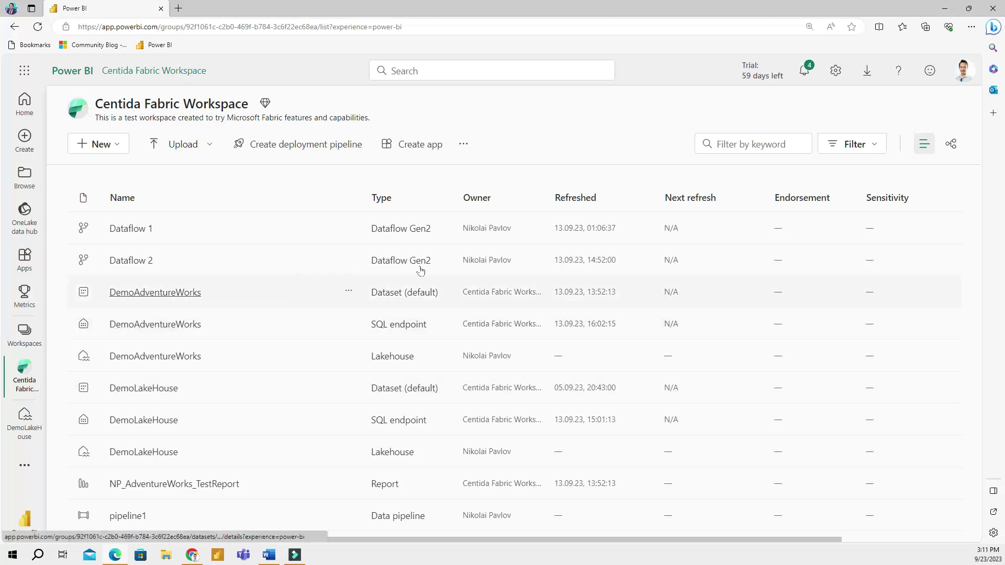
- Filter the workspace to Lakehouse items only, then clear the filter to show every item
left_click(879, 150)
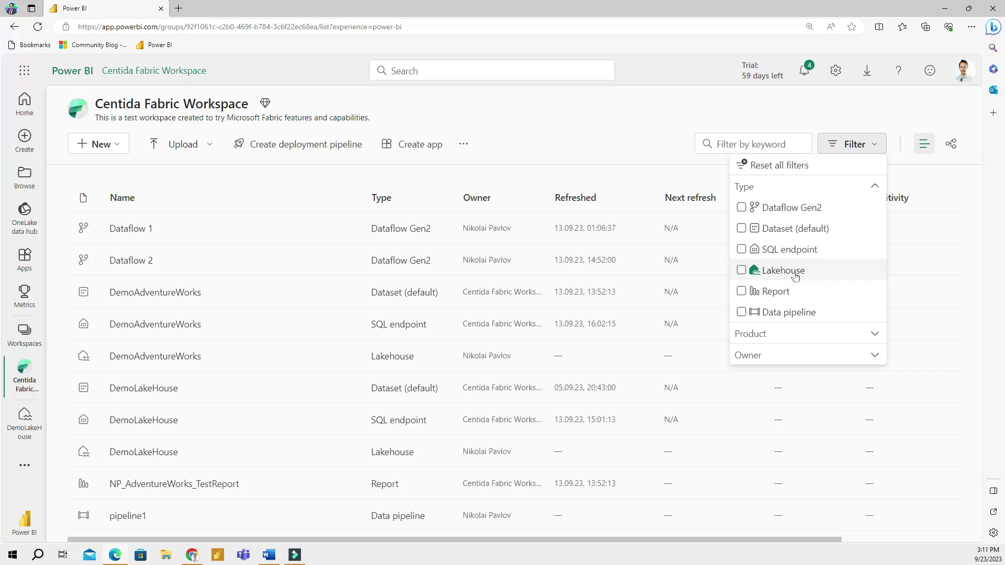
left_click(795, 275)
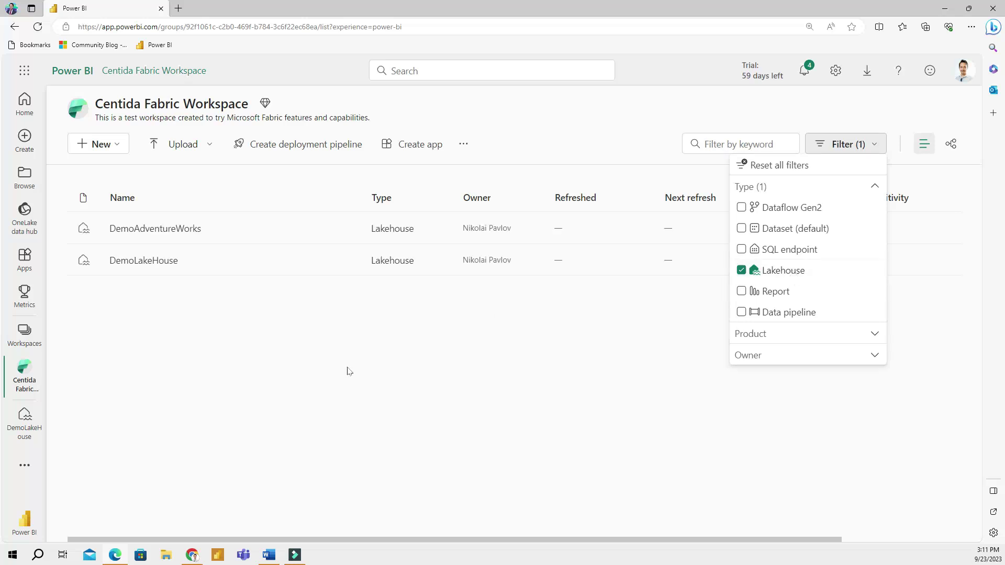
left_click(349, 371)
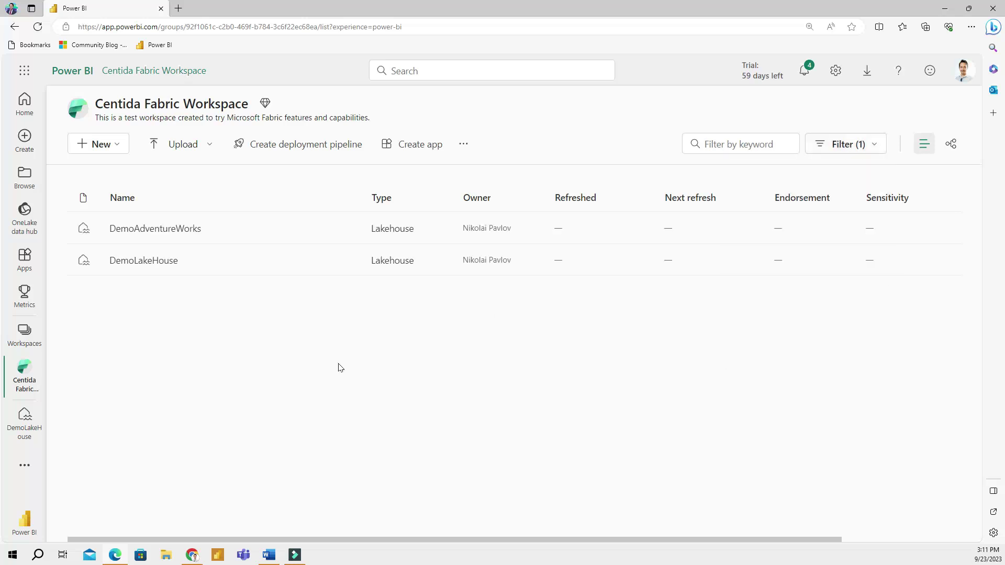
left_click(863, 145)
left_click(794, 271)
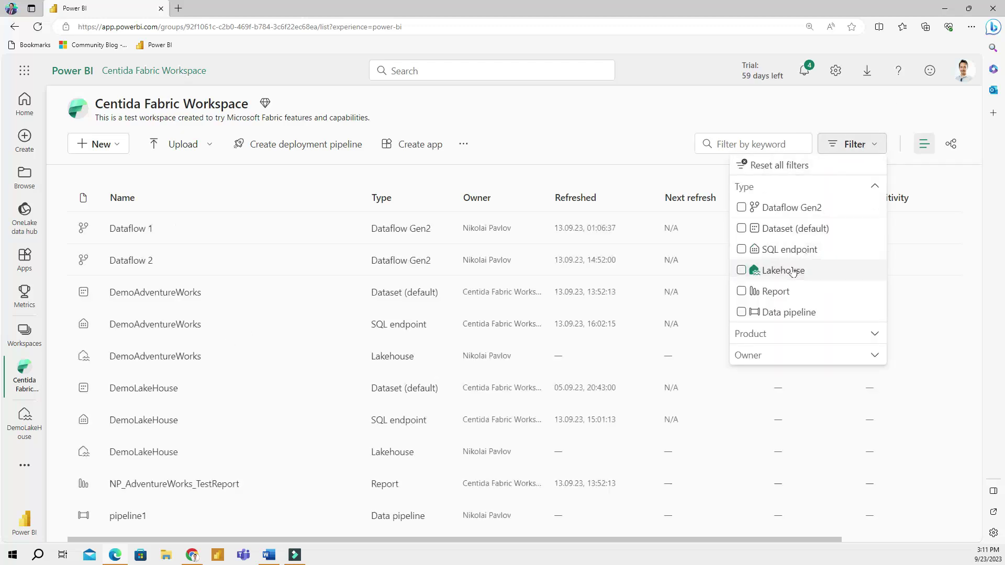
left_click(545, 142)
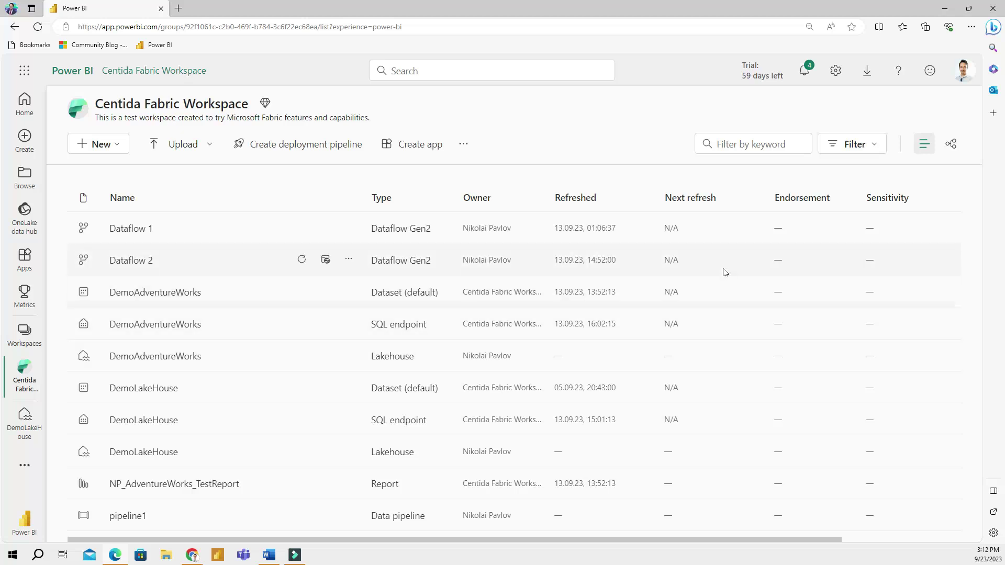
- Show the workspace lineage diagram and pan up to reveal the Web and Dataflow 2 cards
left_click(951, 146)
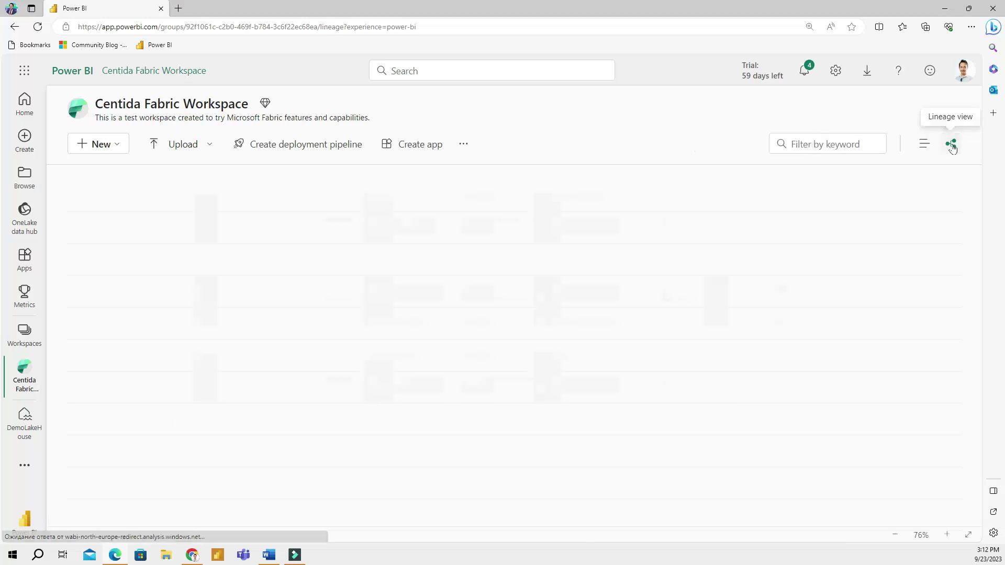
left_click_drag(620, 295, 616, 224)
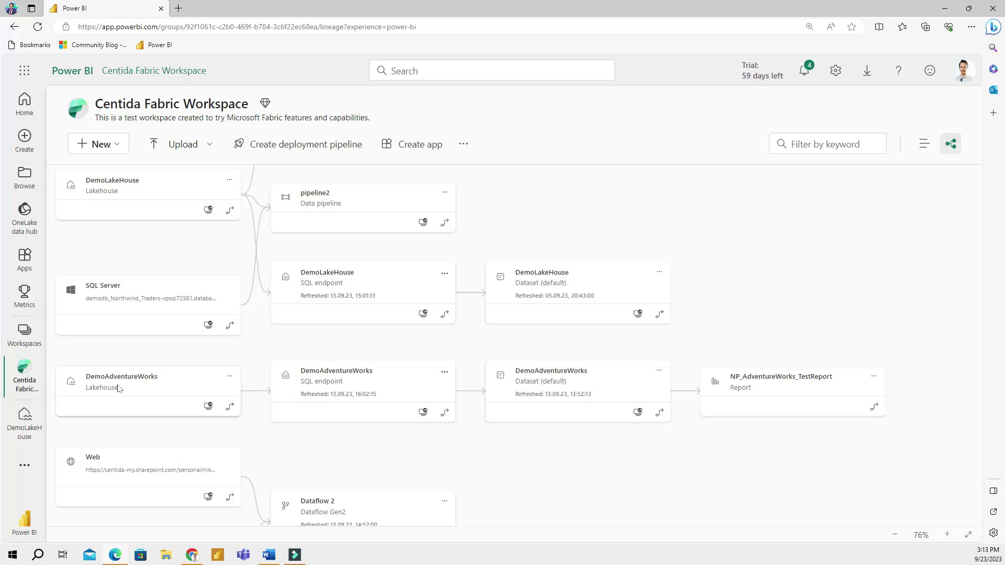
- Switch back to list view and scroll through the workspace items
left_click(925, 152)
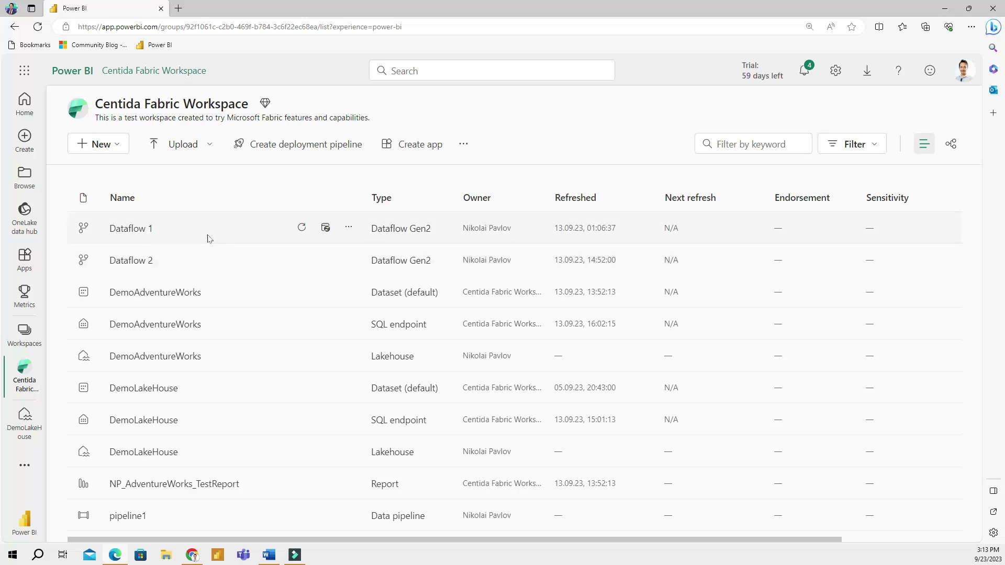
scroll(238, 272, "down", 1)
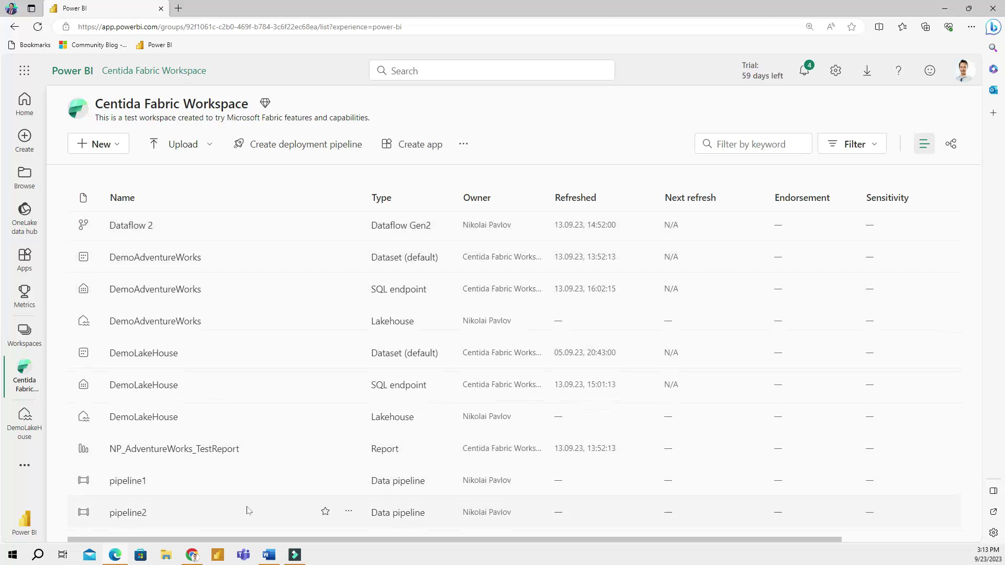
scroll(251, 408, "up", 1)
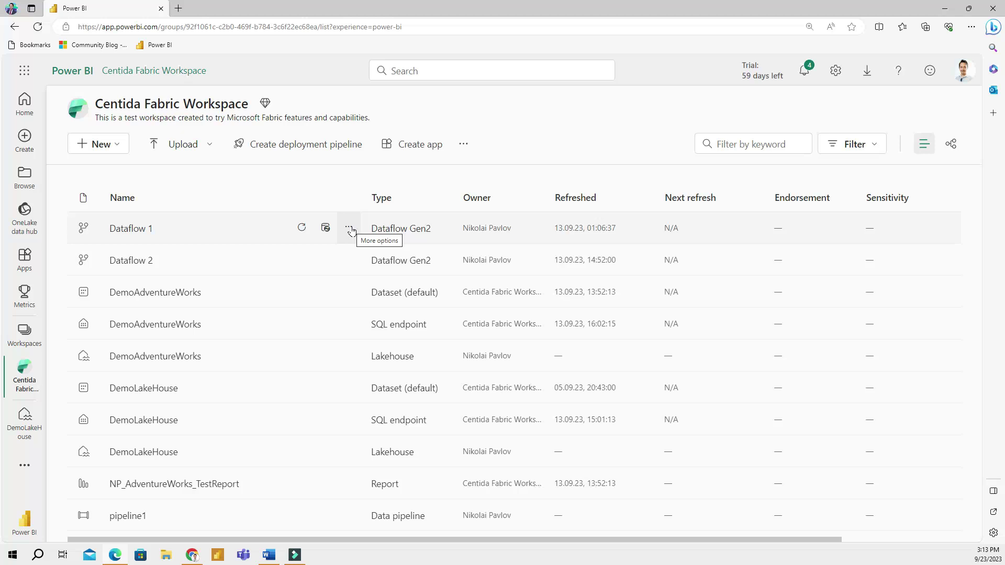
left_click(350, 230)
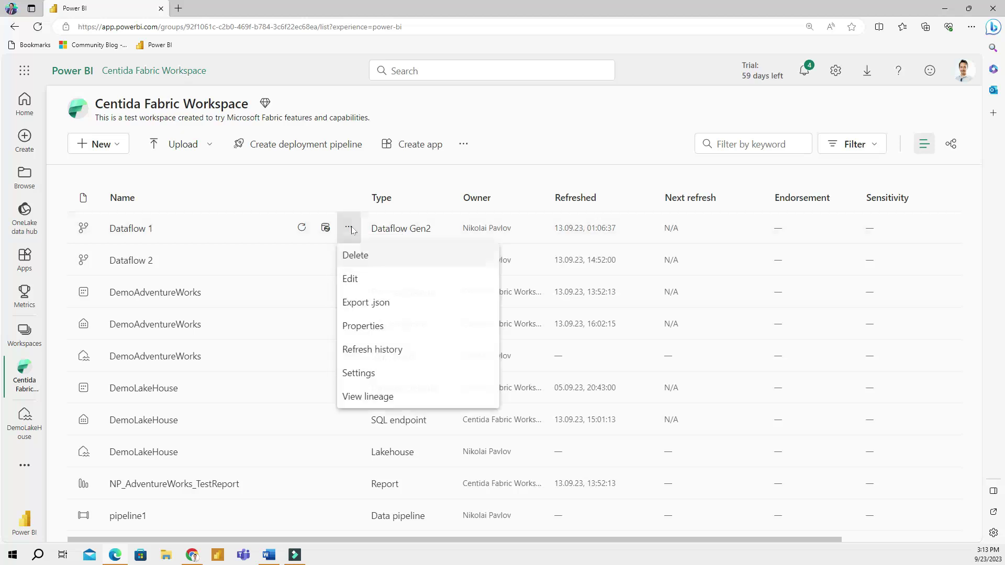
left_click(369, 326)
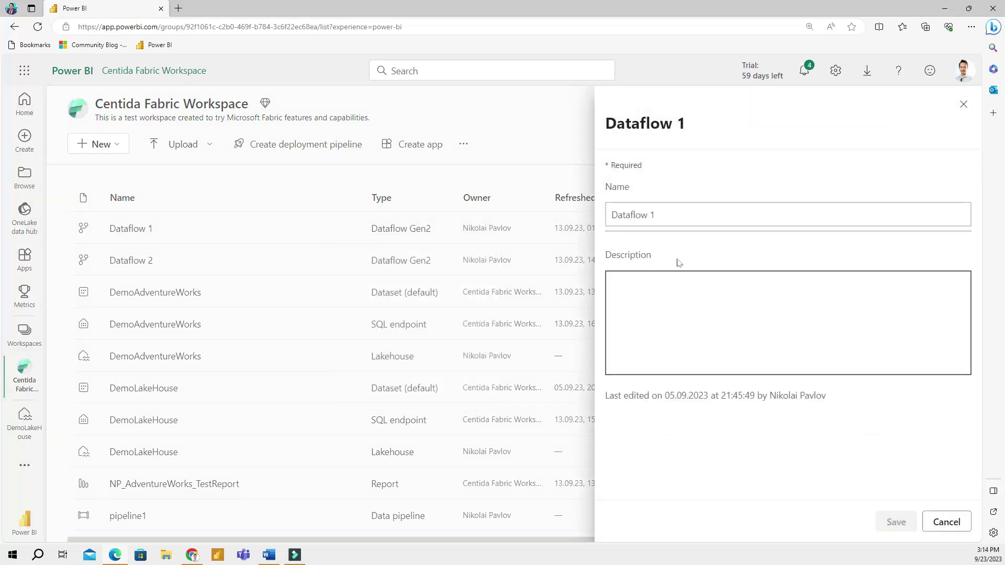
left_click(675, 215)
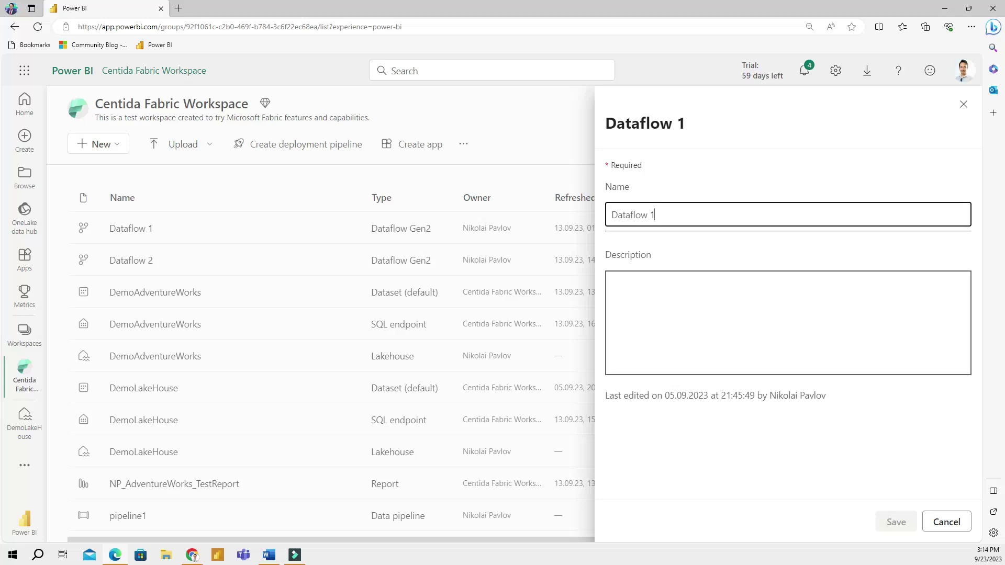
key("Tab")
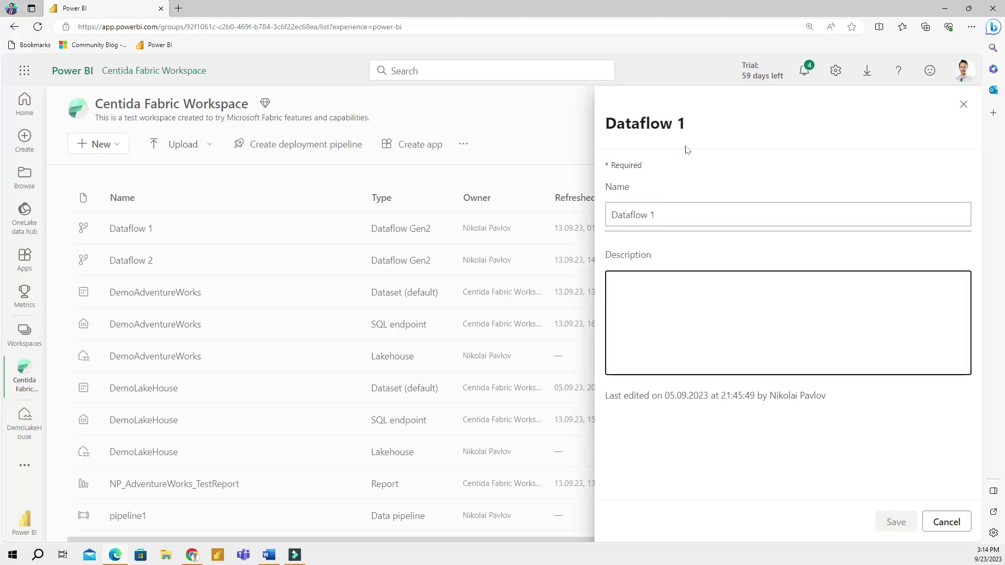
key("shift+Tab")
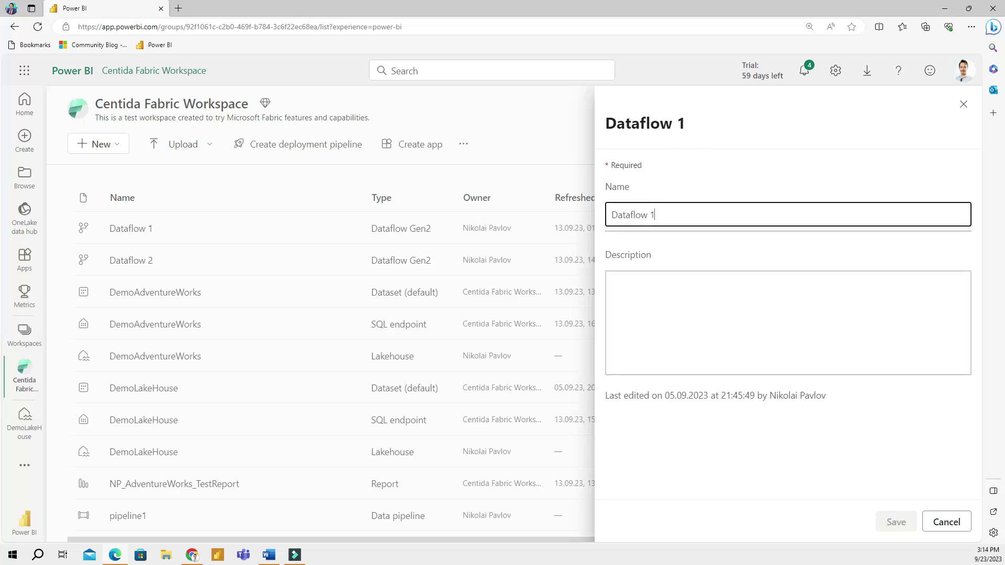
key("BackSpace")
key("BackSpace")
type("_to_e")
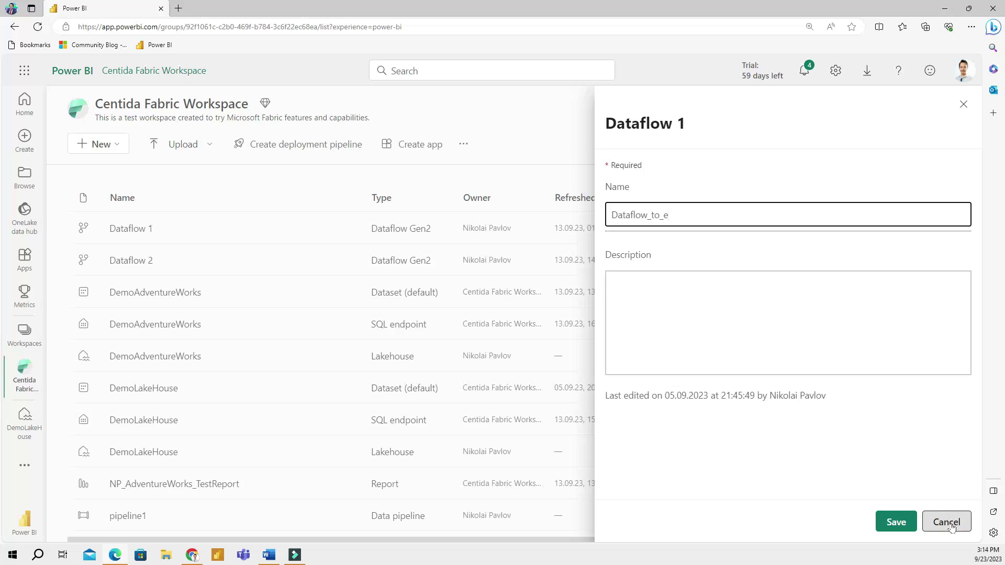
key("Tab")
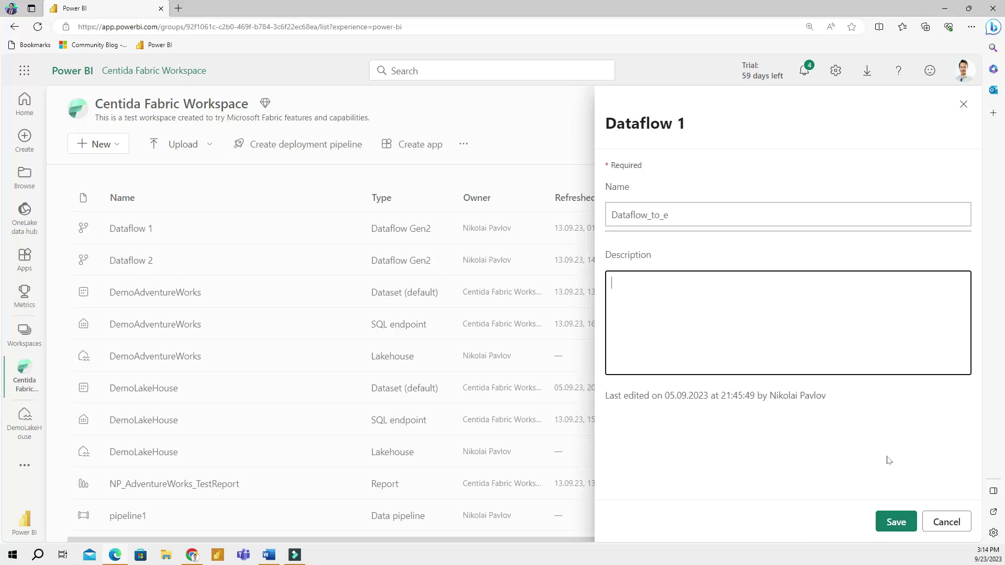
left_click(946, 521)
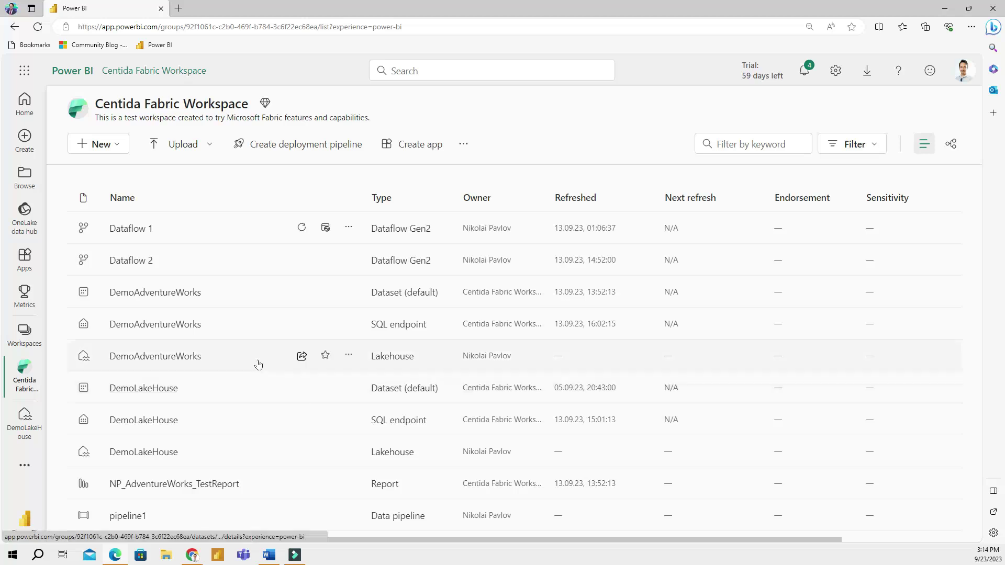
- Rename Dataflow 1 to 'Dataflow to get sample Excel Superstore' and leave the Power Query editor
left_click(134, 231)
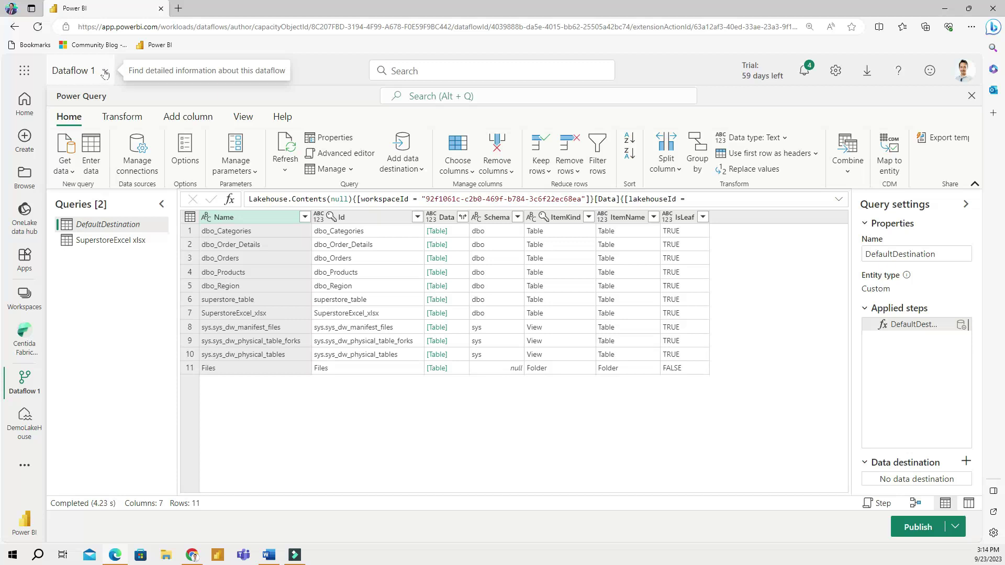
left_click(107, 73)
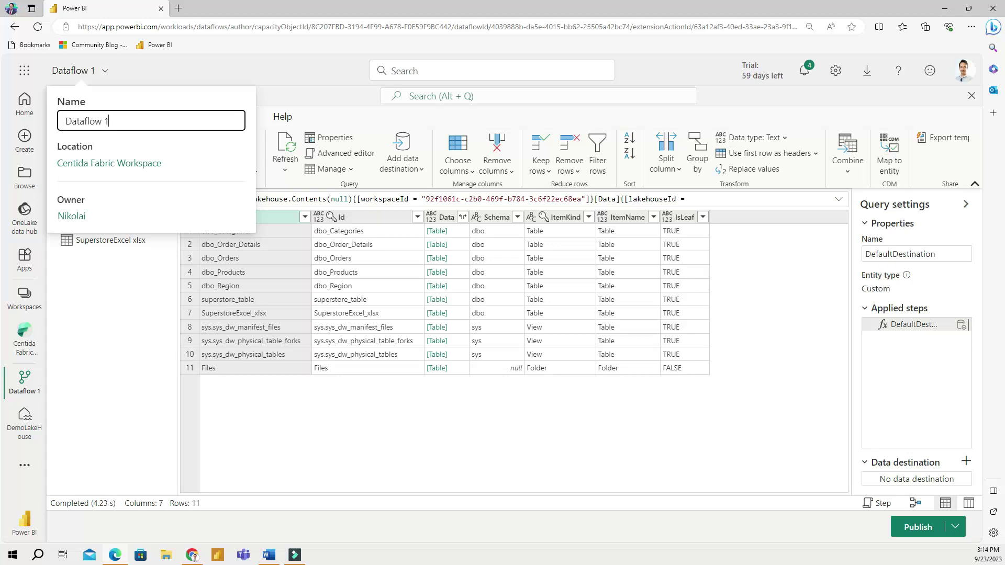
double_click(108, 121)
left_click(105, 71)
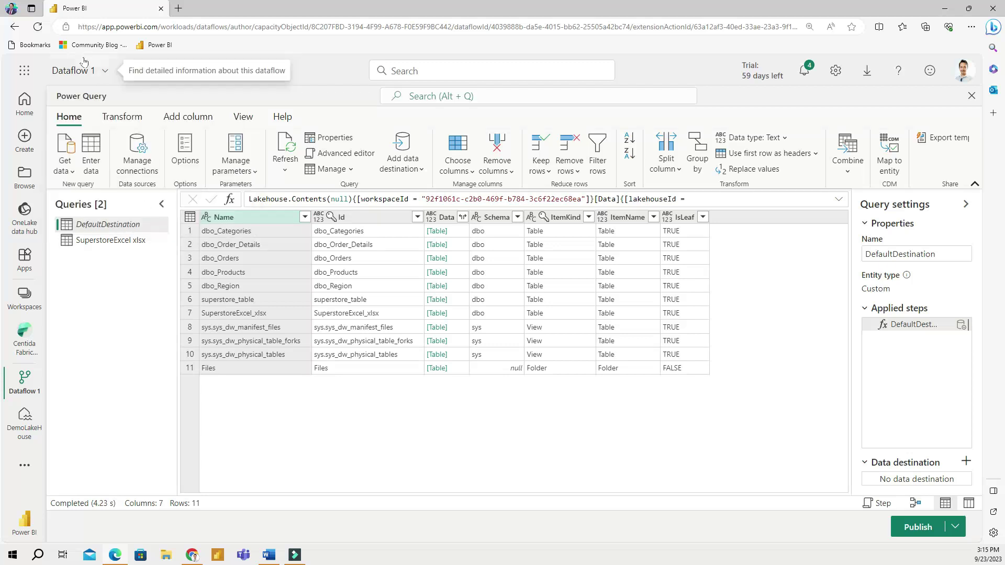
left_click(104, 70)
key("ctrl+a")
left_click(108, 120)
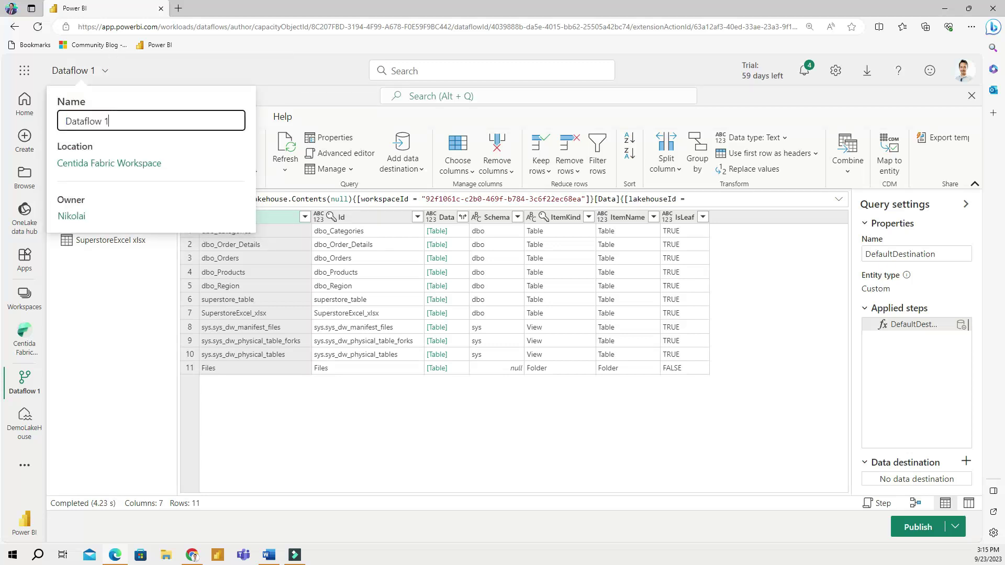
type("to get sample Excel Supers")
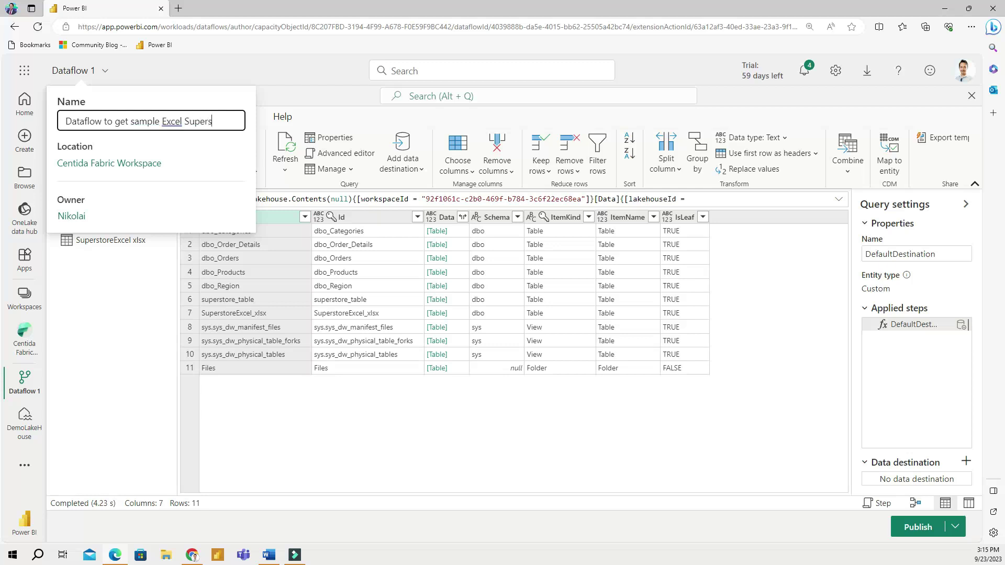
type("tore")
key("Return")
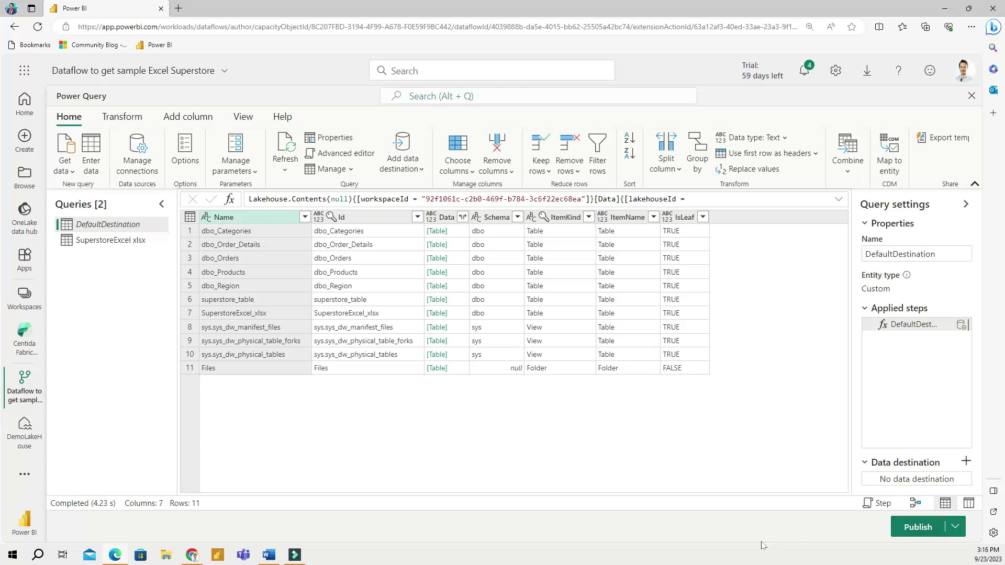
left_click(971, 97)
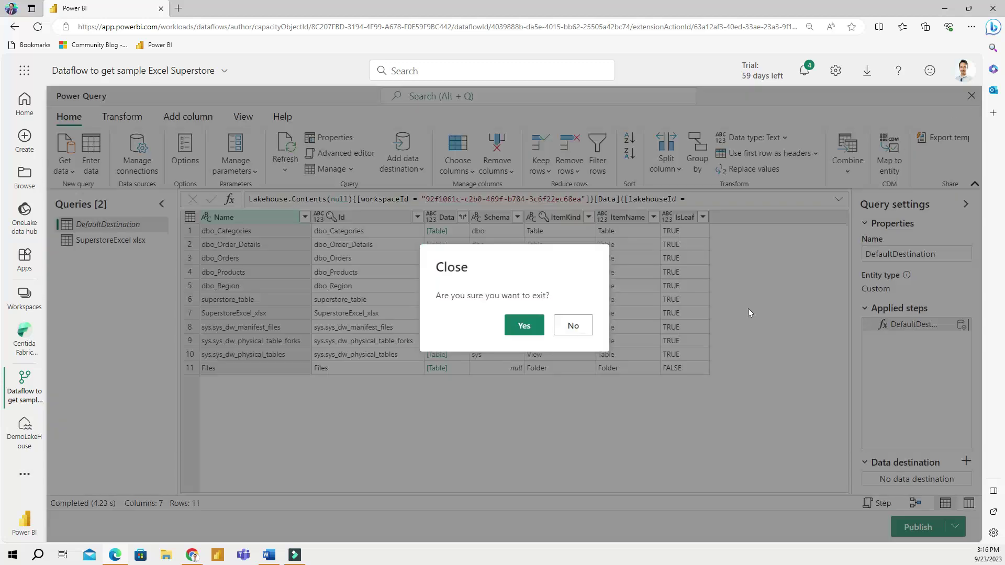
left_click(522, 325)
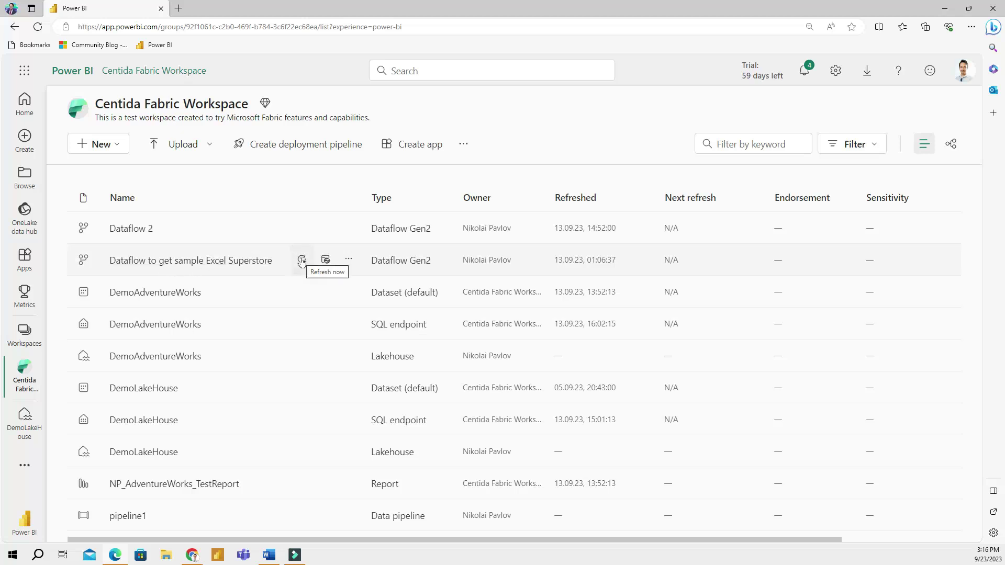
- Preview the New item types, then list the Upload sources: OneDrive for Business, SharePoint, Browse
left_click(119, 150)
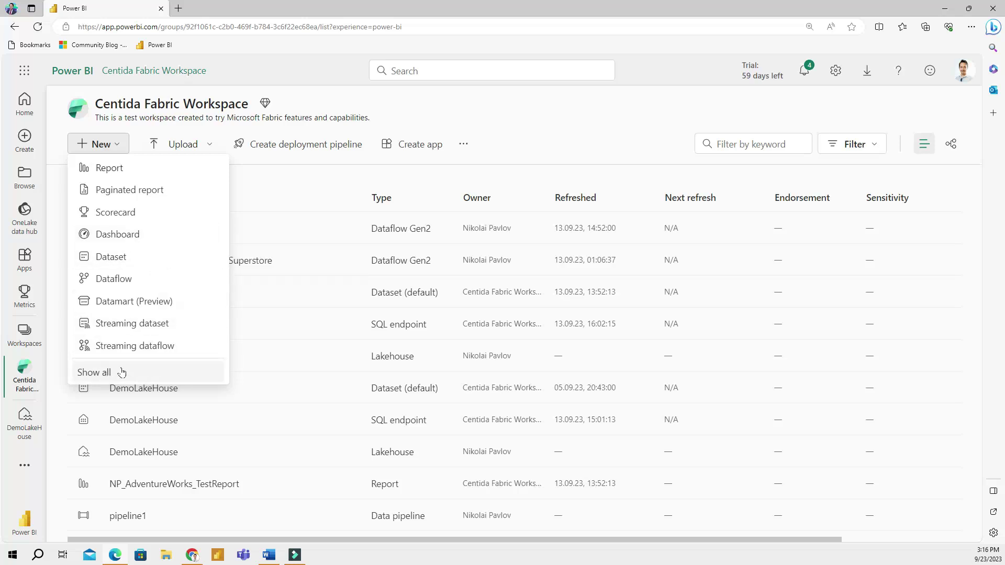
left_click(215, 149)
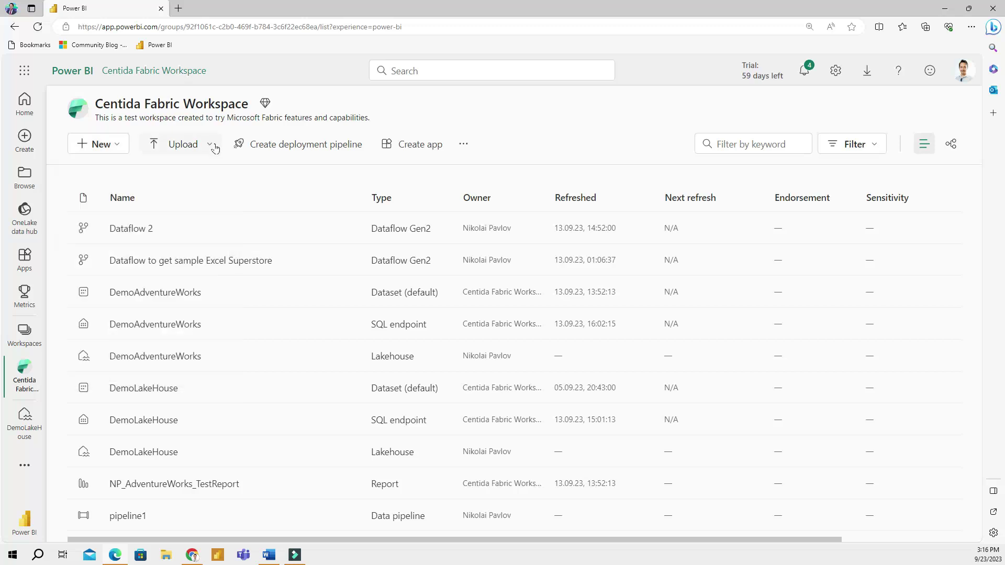
left_click(215, 149)
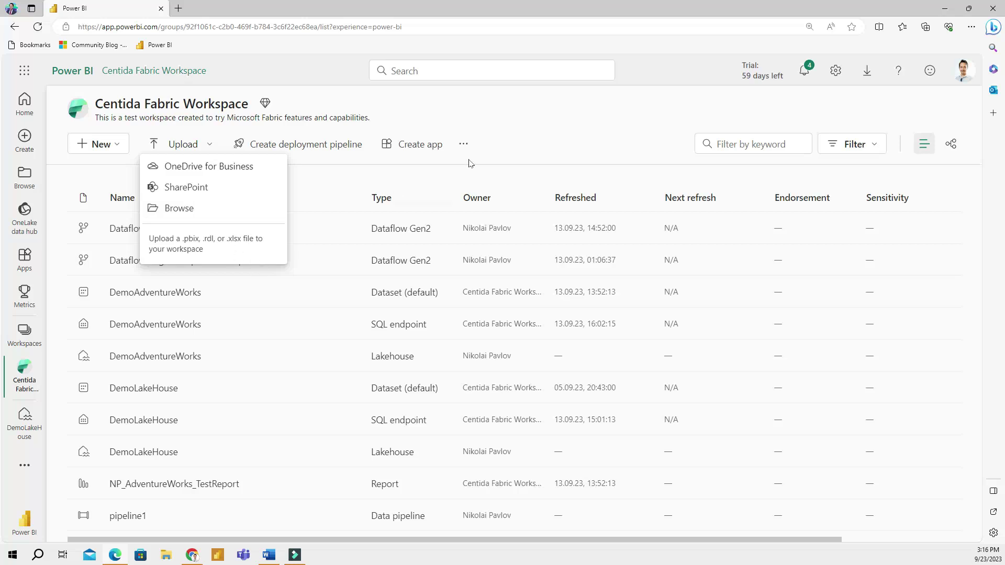
- Dismiss the Upload dropdown to return to the plain workspace item list
left_click(556, 132)
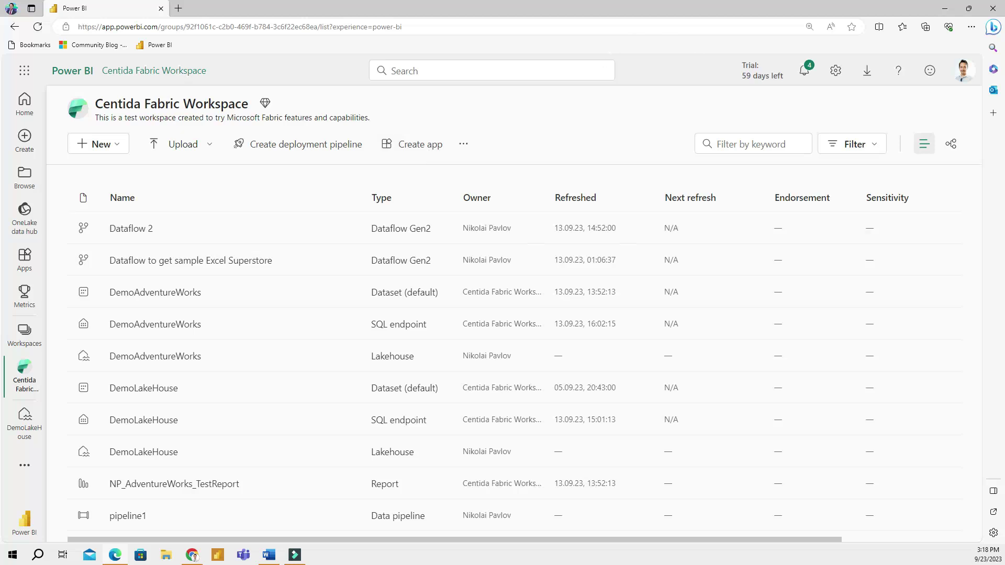
- From the workspace's ... menu, go to Manage access and start adding people or groups
left_click(465, 150)
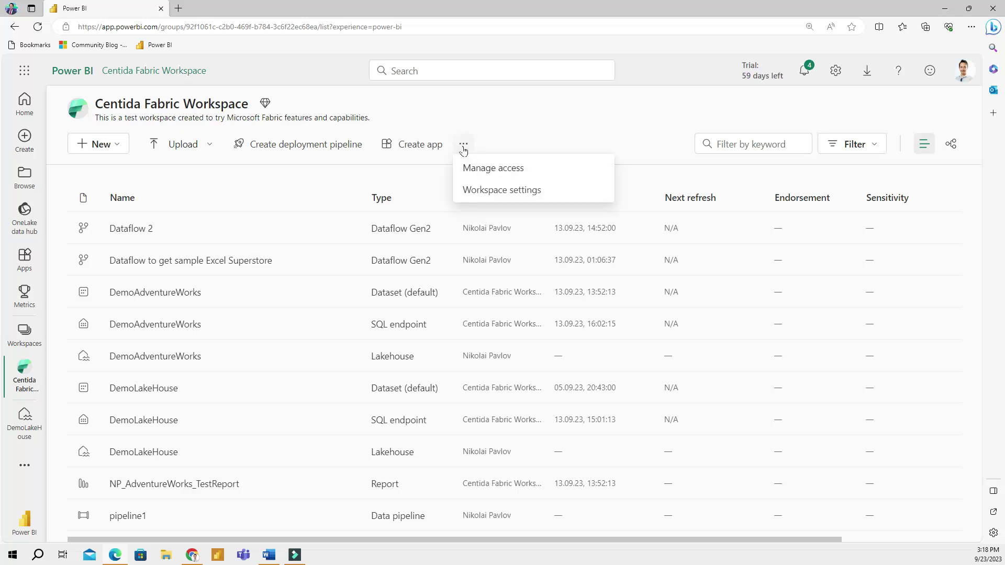
left_click(536, 173)
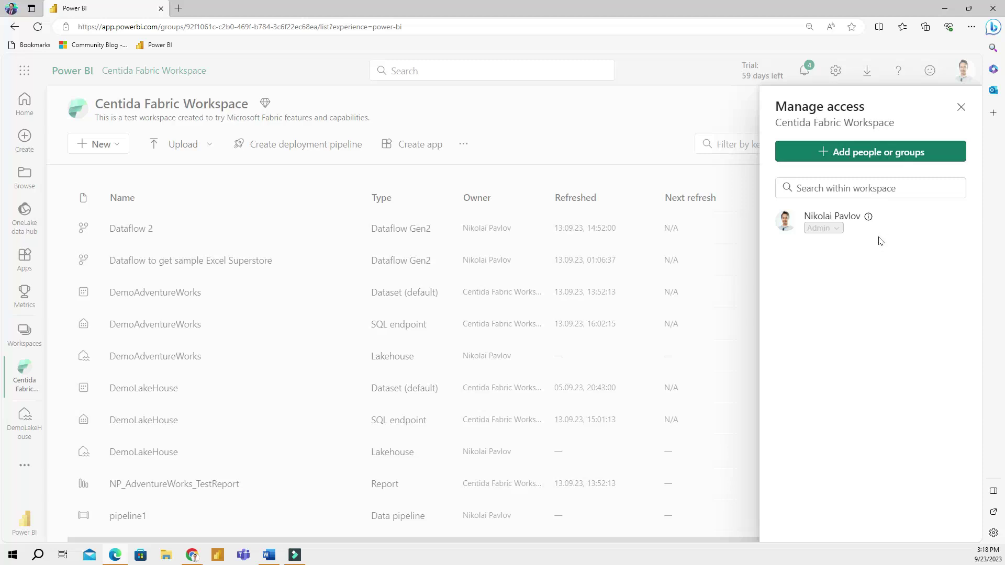
left_click(882, 158)
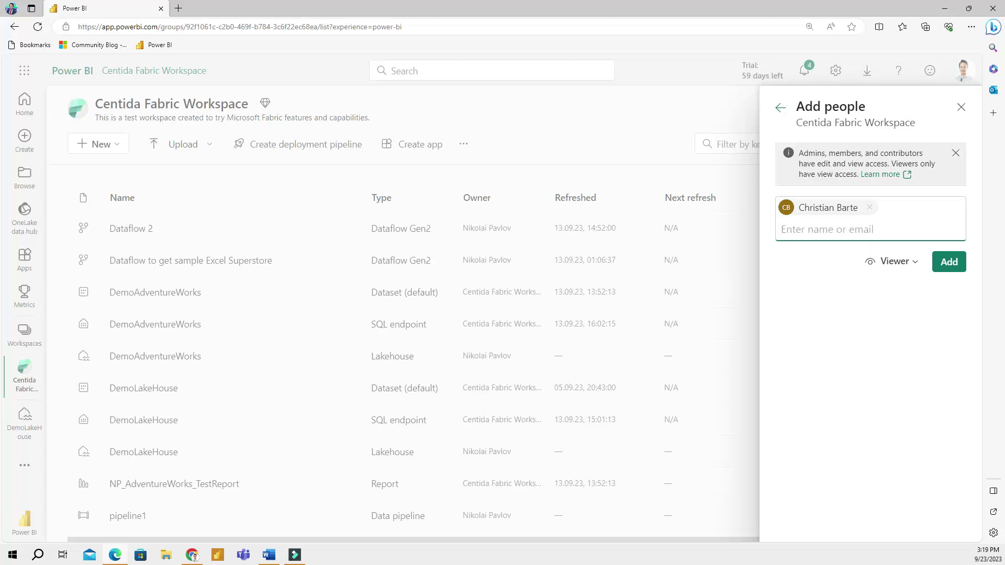
- Open Workspace settings and review the Premium license options, showing Trial as the current mode
left_click(495, 198)
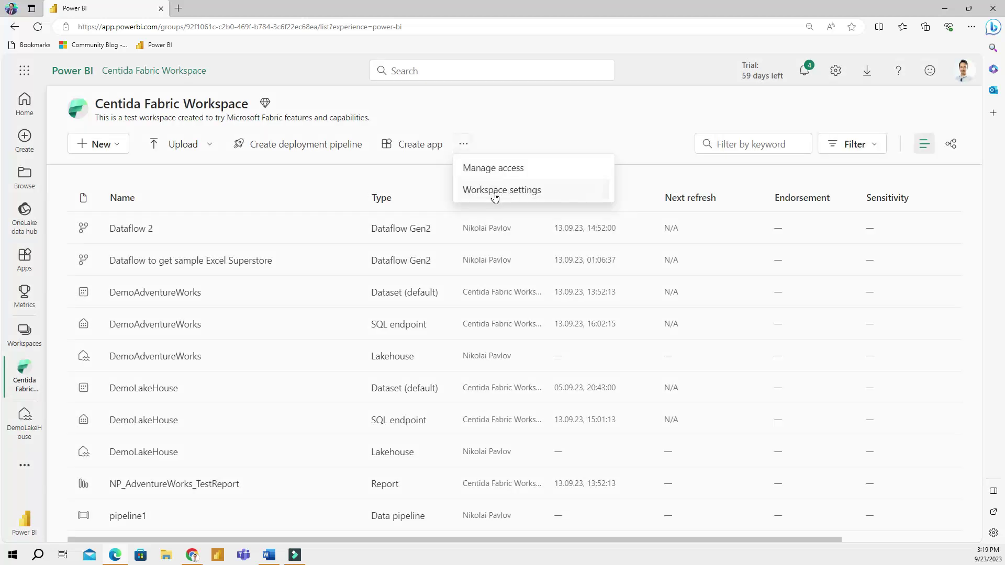
left_click(495, 192)
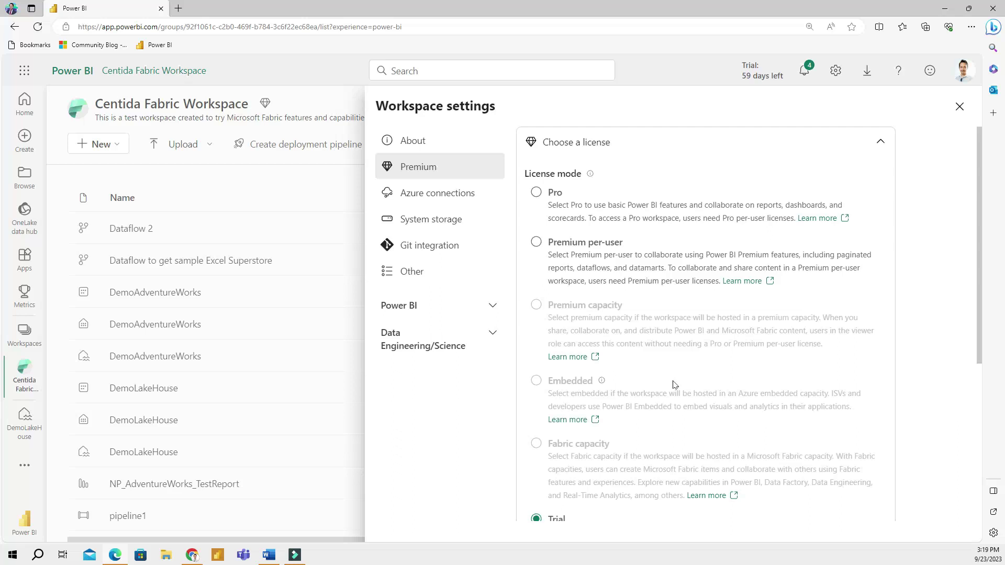
scroll(681, 387, "down", 5)
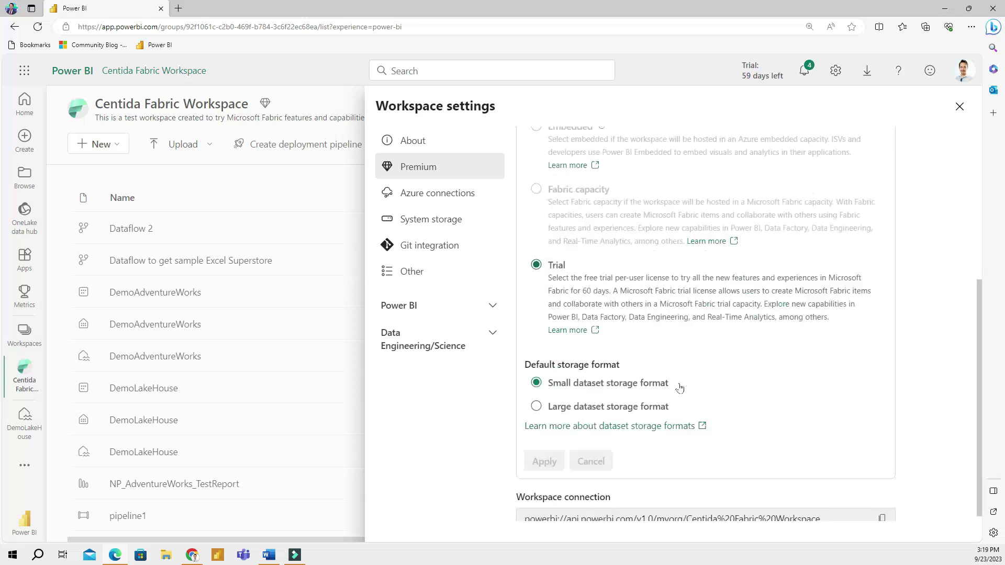
scroll(685, 385, "up", 5)
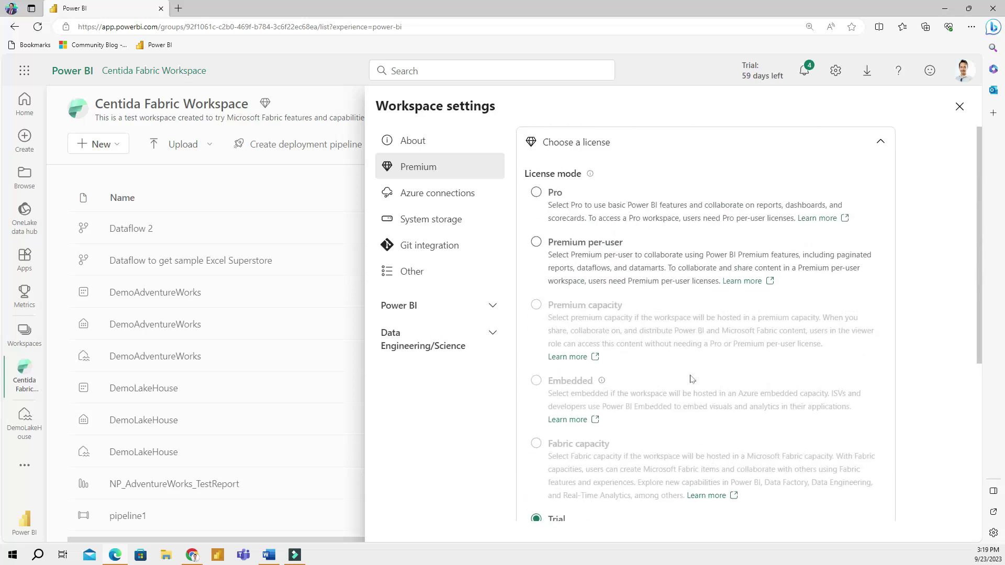
- Close Workspace settings to return to the item list and bring up the workspace's more-options menu
key("Escape")
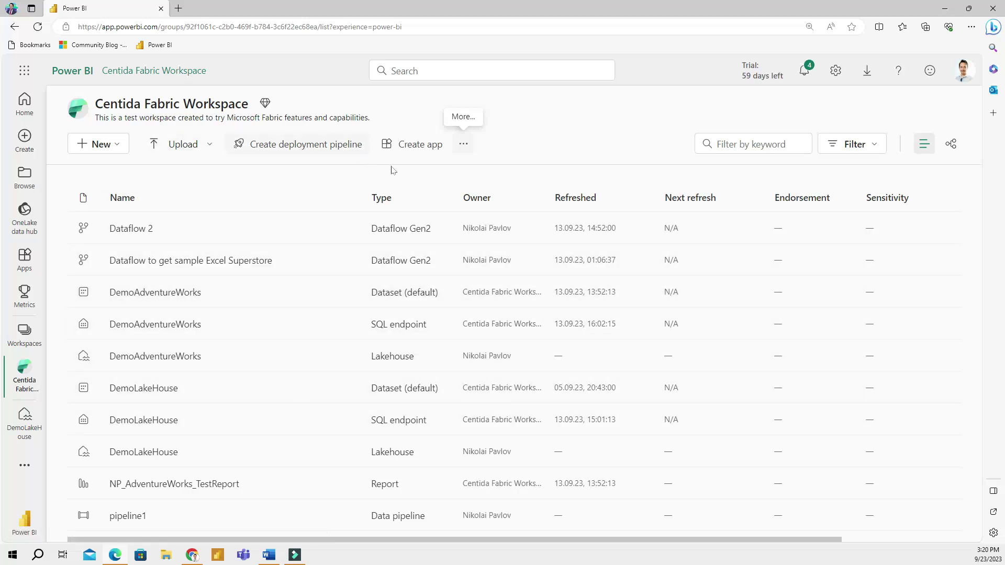
left_click(463, 144)
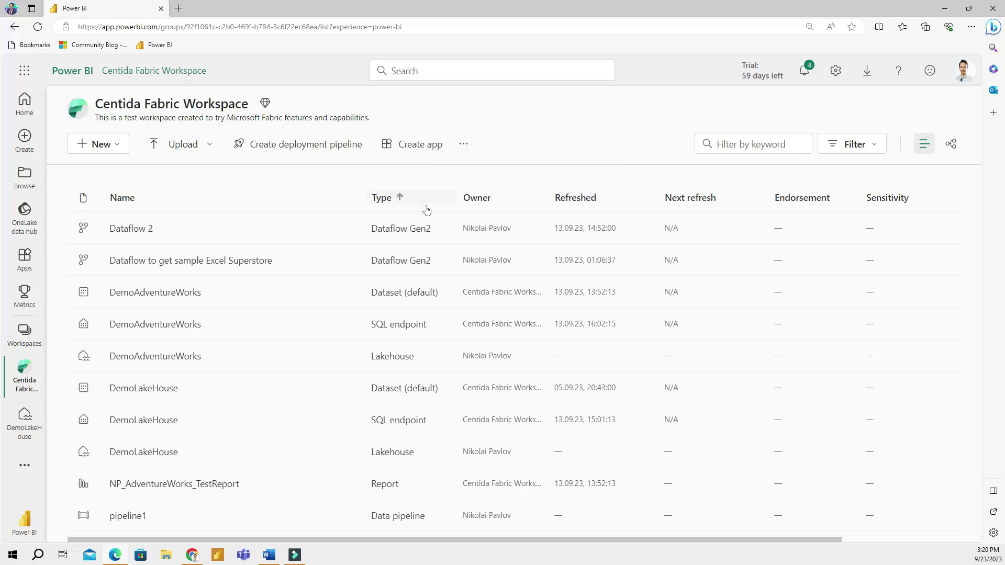